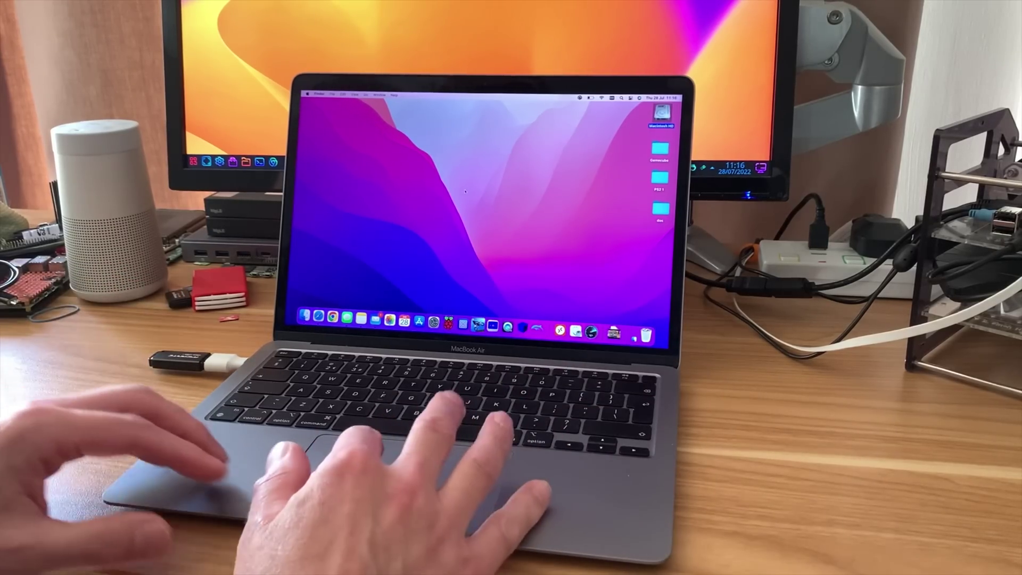
- Launch Blackmagic Disk Speed Test and run the speed test on the NO NAME USB drive
left_click(591, 331)
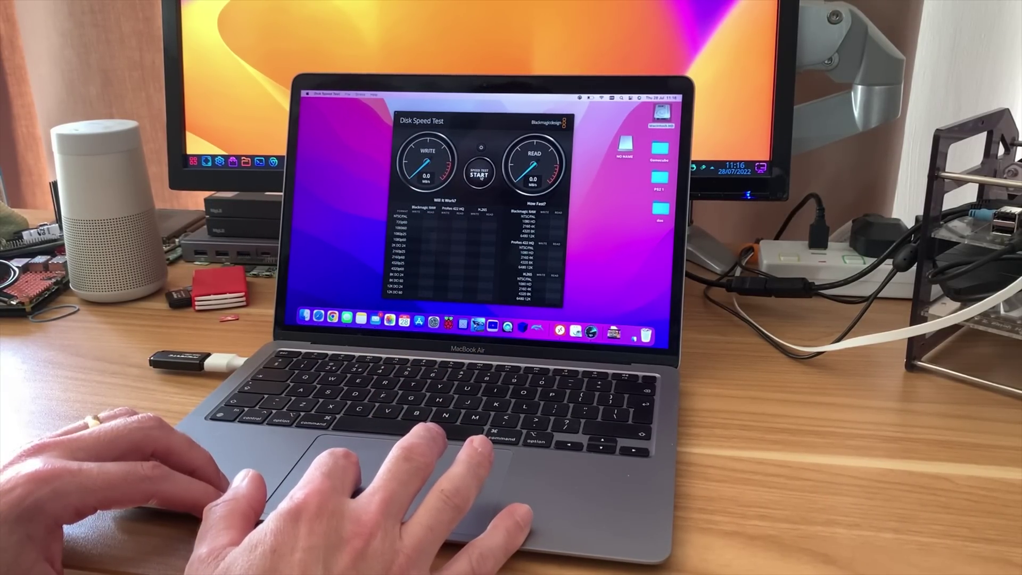
left_click(481, 179)
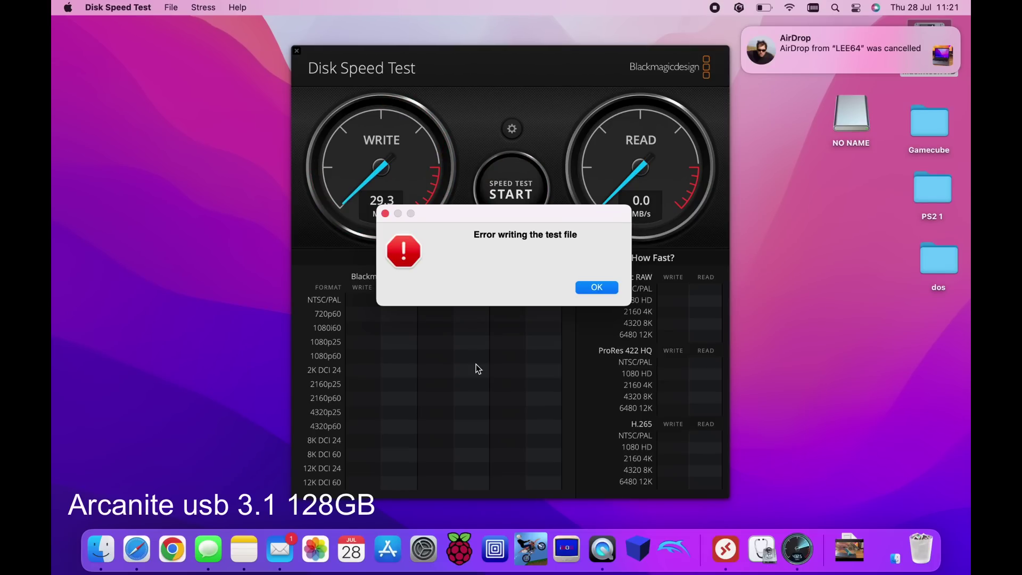
left_click(590, 290)
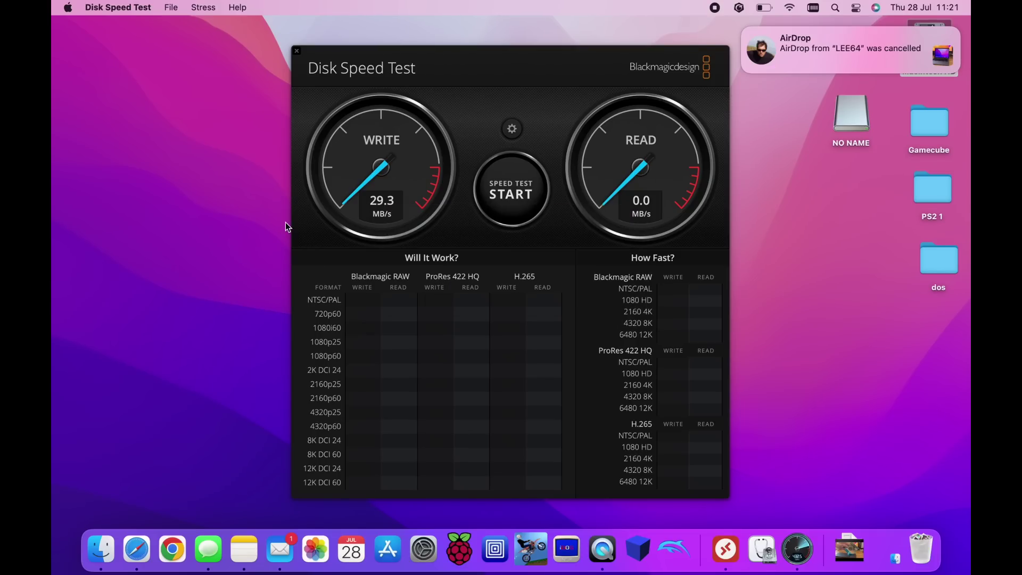
- Eject the NO NAME drive and run the speed test on the Mac's internal storage
right_click(853, 122)
left_click(790, 145)
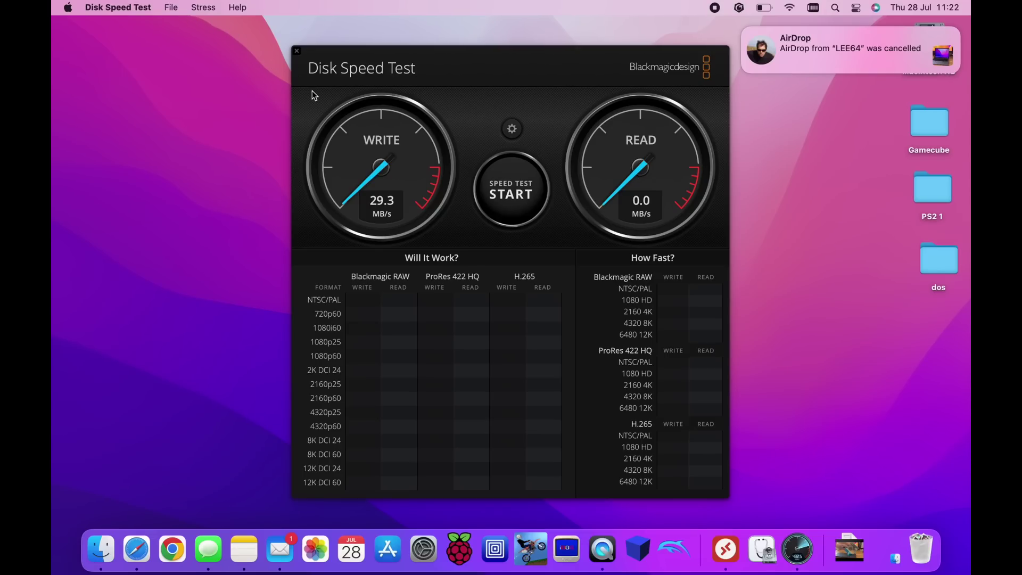
left_click(509, 196)
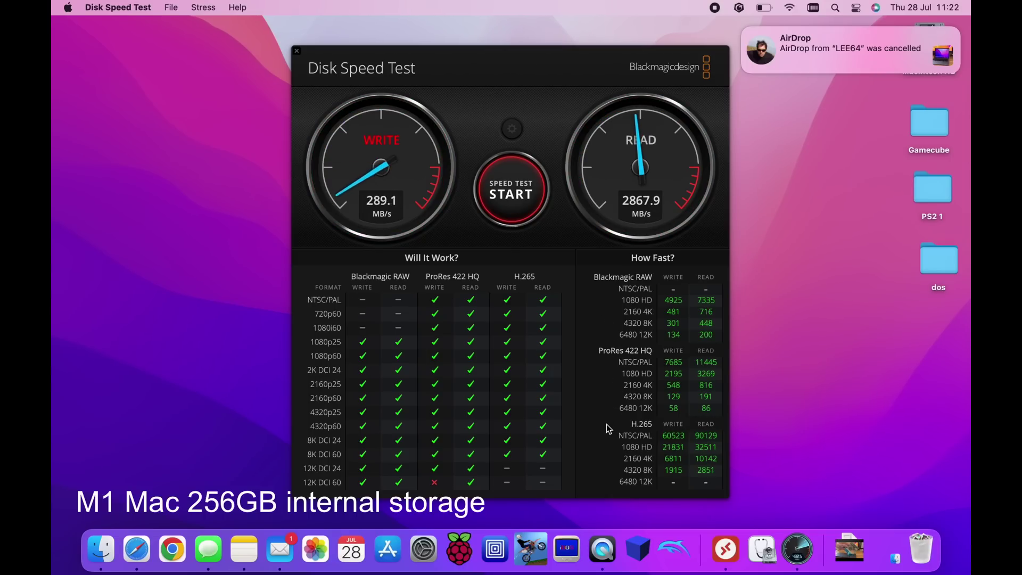
left_click(297, 51)
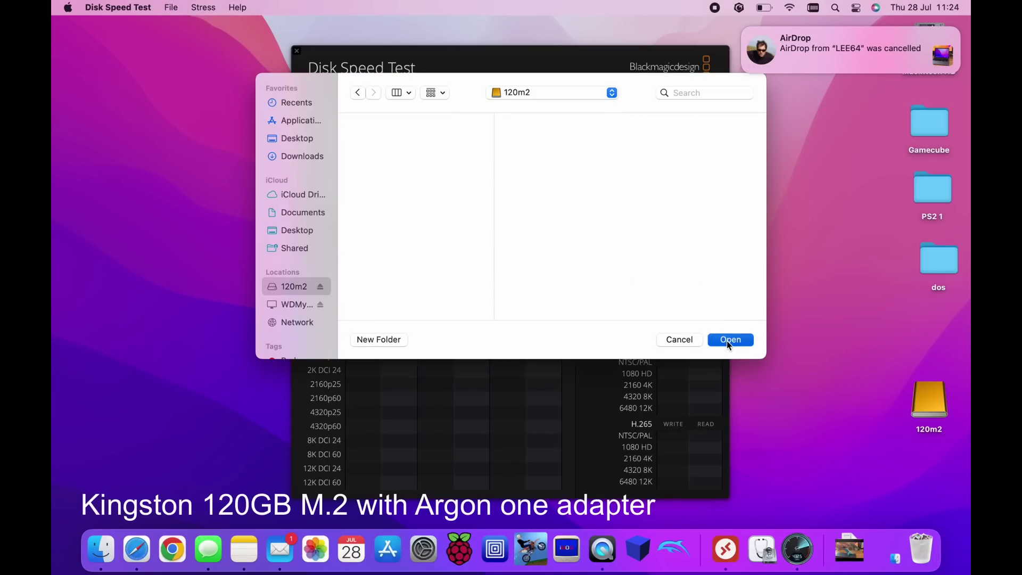
- Set the 120m2 drive as the target and run the speed test on it
left_click(728, 342)
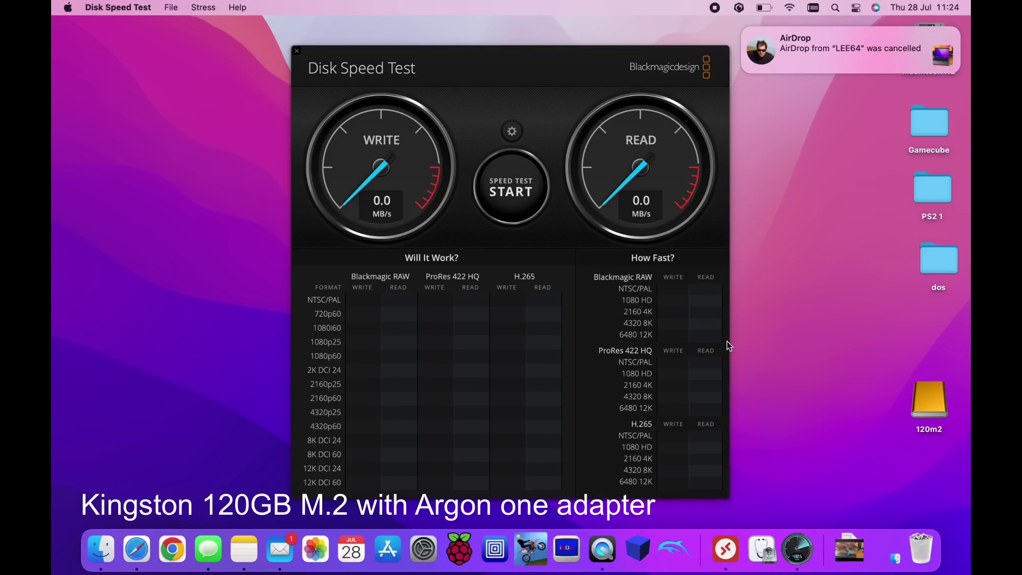
left_click(512, 191)
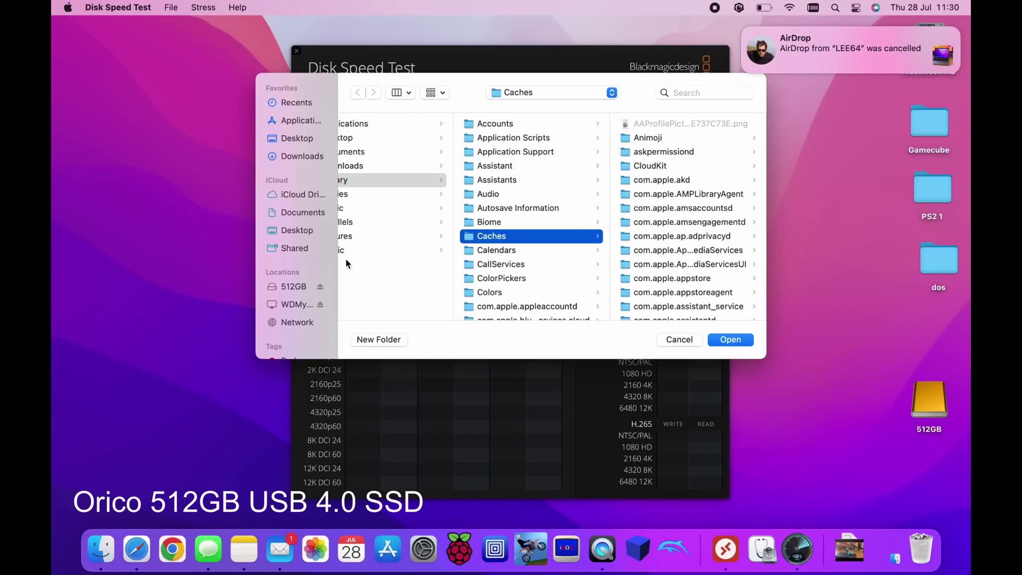
- Set the 512GB drive as the target, run the speed test on it and close the tester
left_click(294, 287)
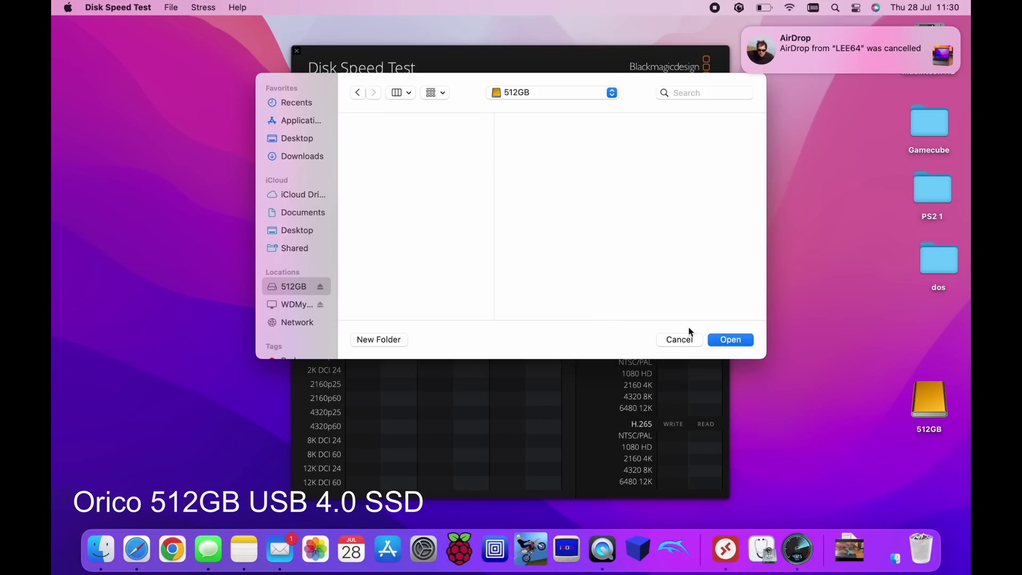
left_click(720, 341)
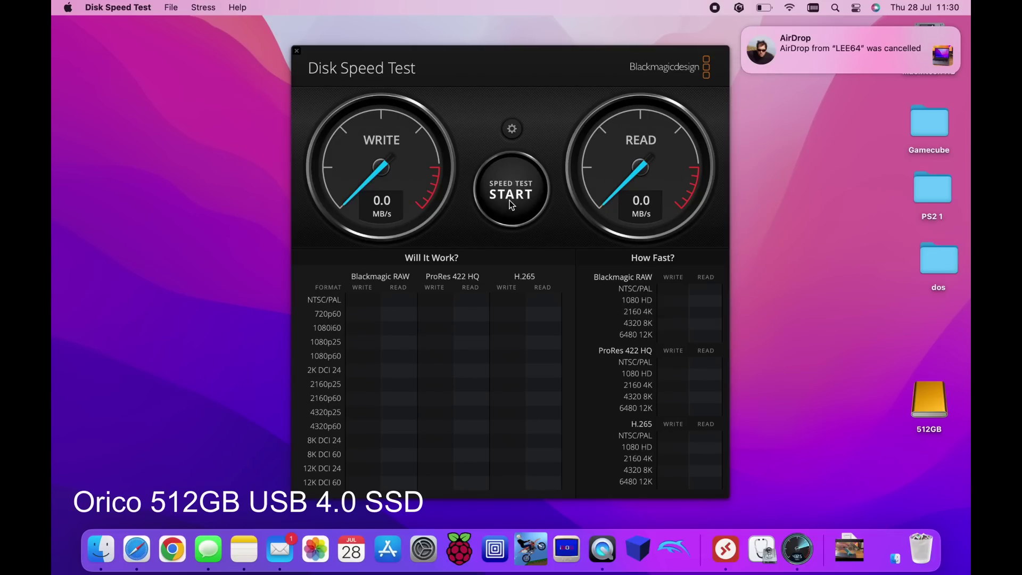
left_click(509, 195)
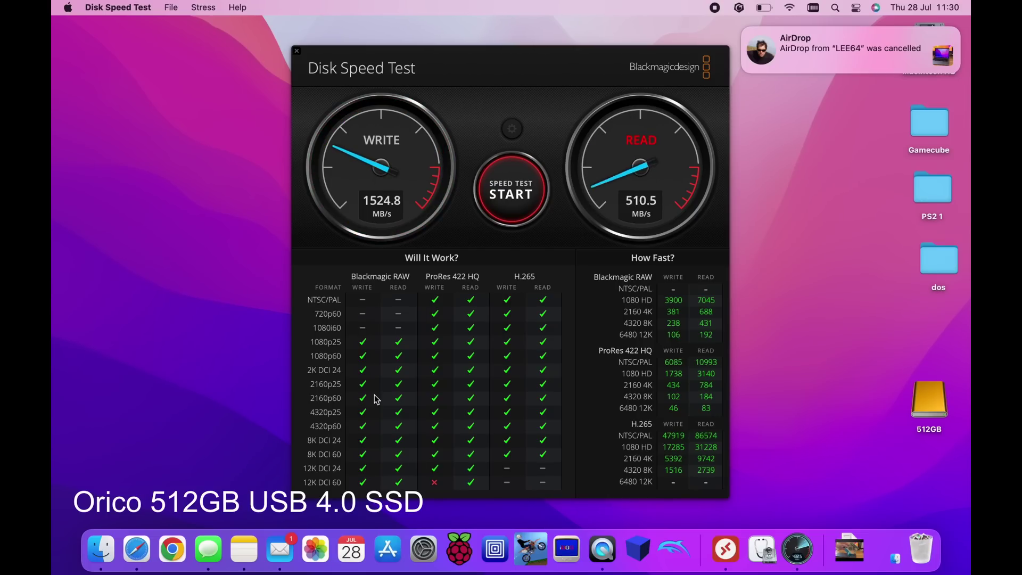
left_click(297, 52)
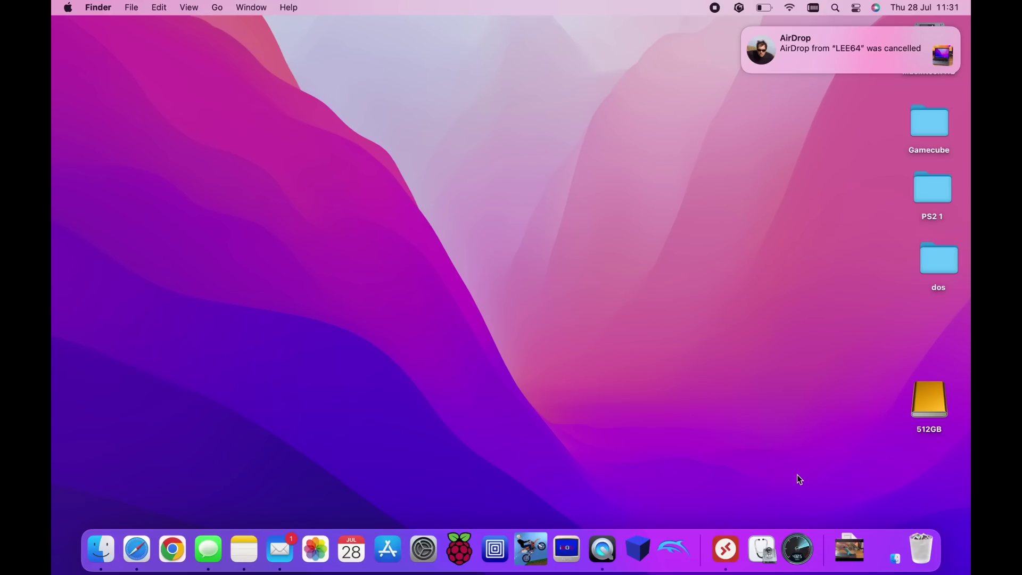
- Copy 52Pi m.2 case.MP4 from the Downloads folder to the 512GB drive
left_click(853, 546)
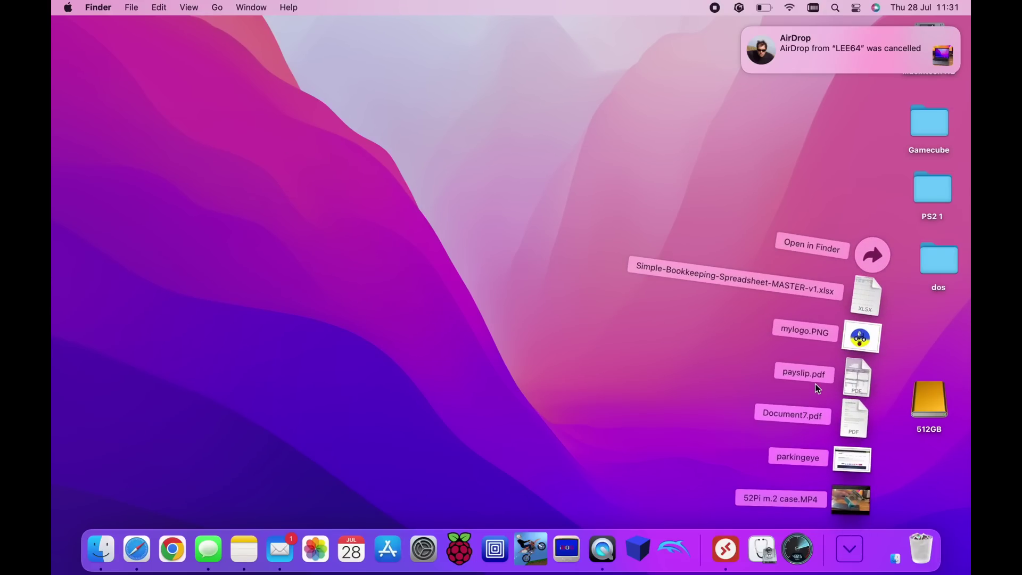
left_click(871, 257)
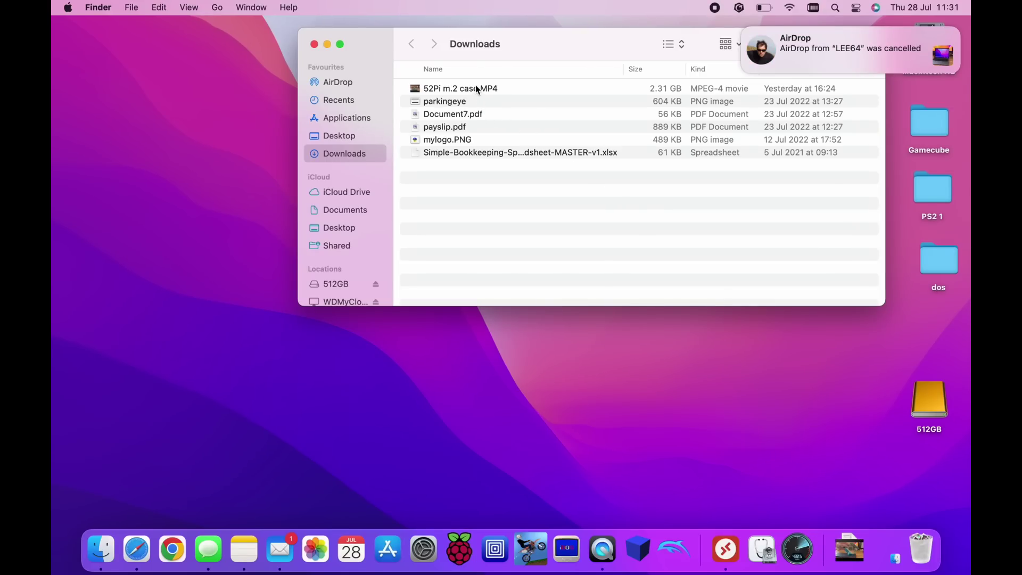
left_click(419, 89)
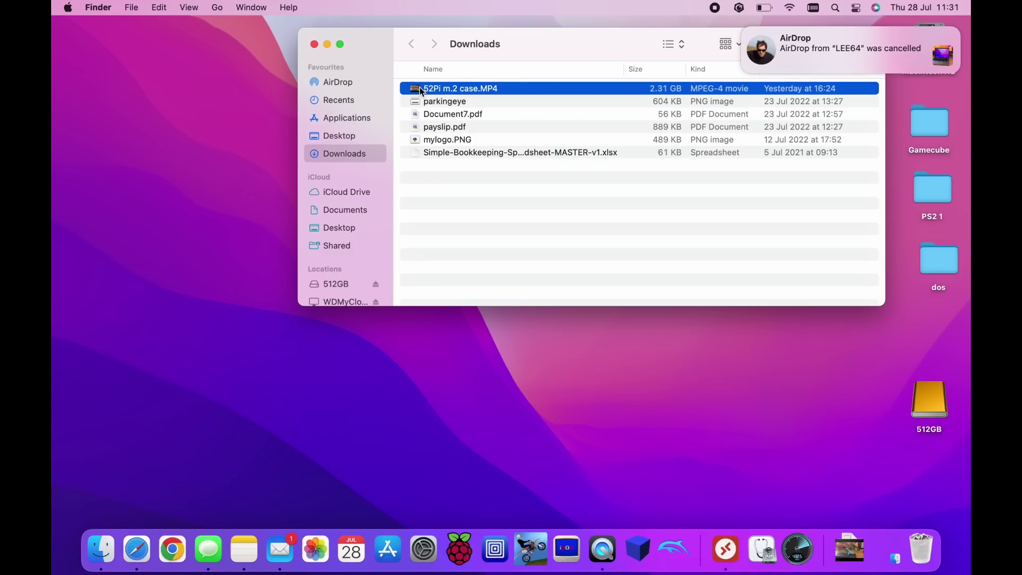
left_click_drag(419, 88, 935, 409)
- Play the copy of 52Pi m.2 case.MP4 stored on the 512GB drive, and close the player and both folder windows
double_click(936, 406)
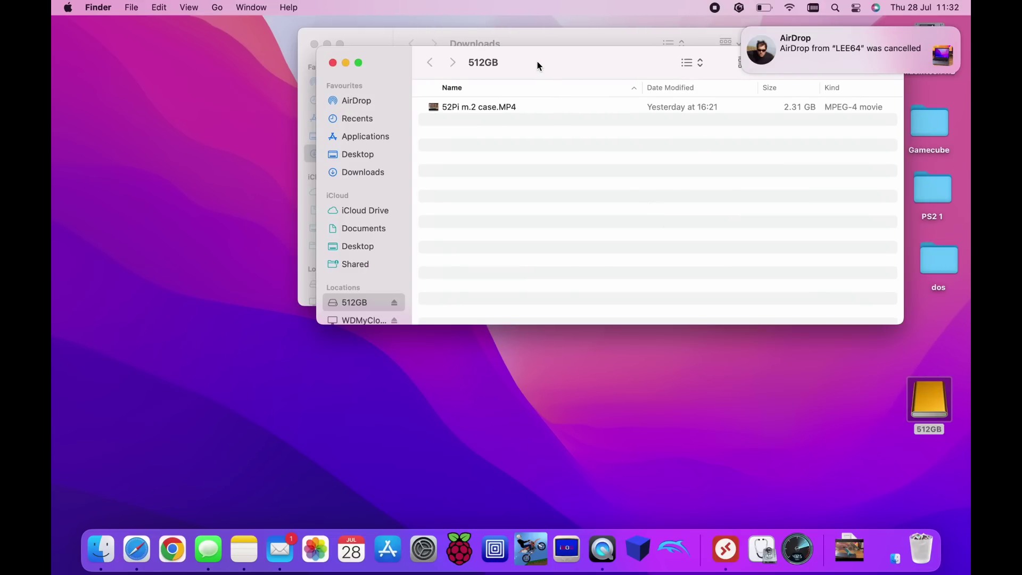
left_click_drag(537, 62, 382, 244)
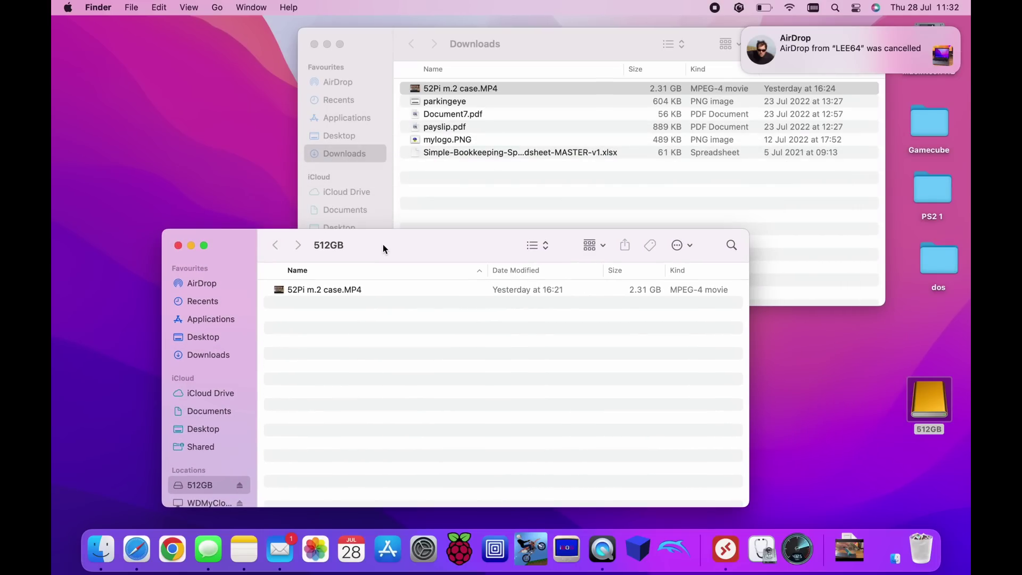
left_click(317, 290)
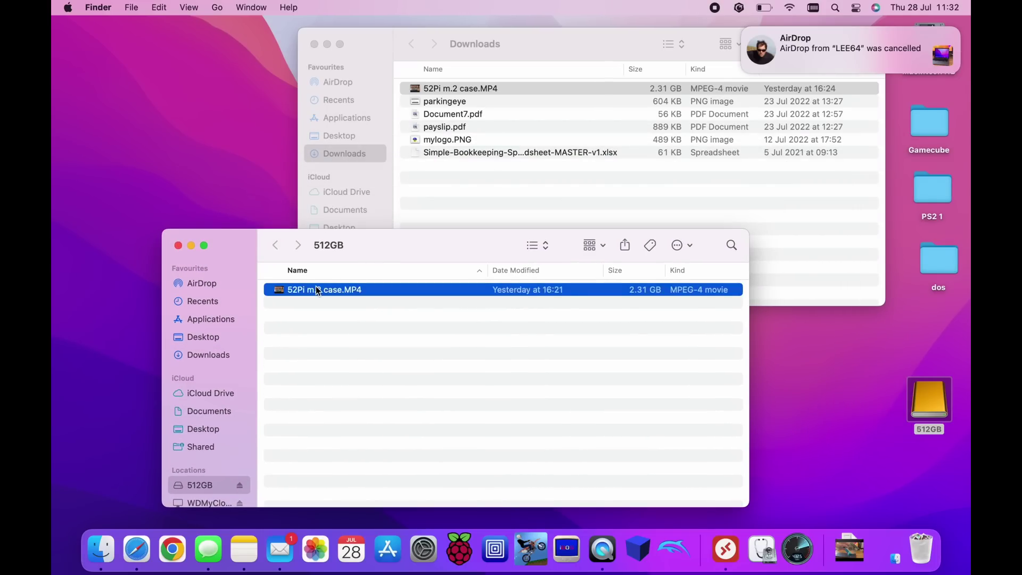
double_click(316, 290)
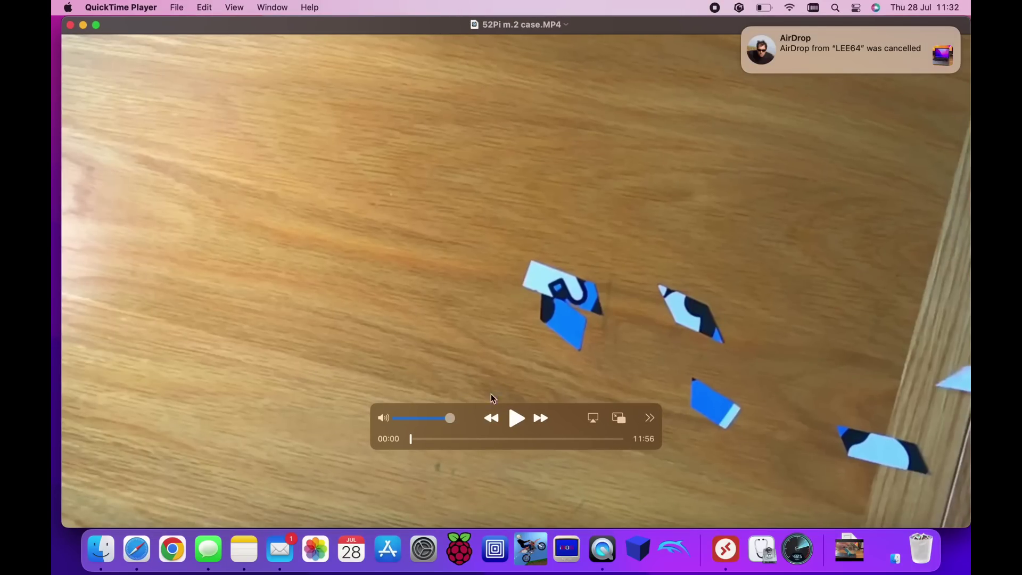
left_click(516, 418)
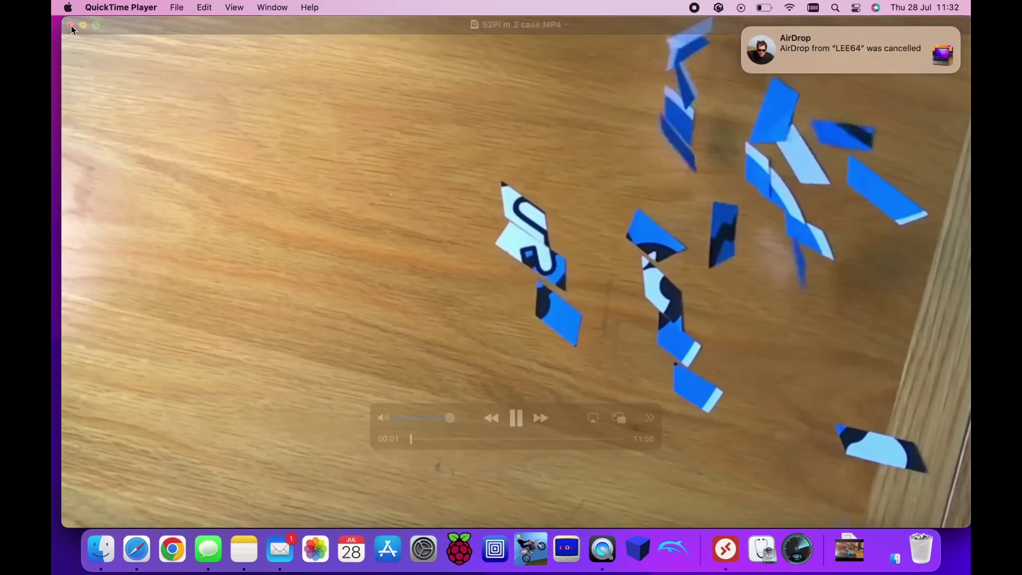
left_click(72, 26)
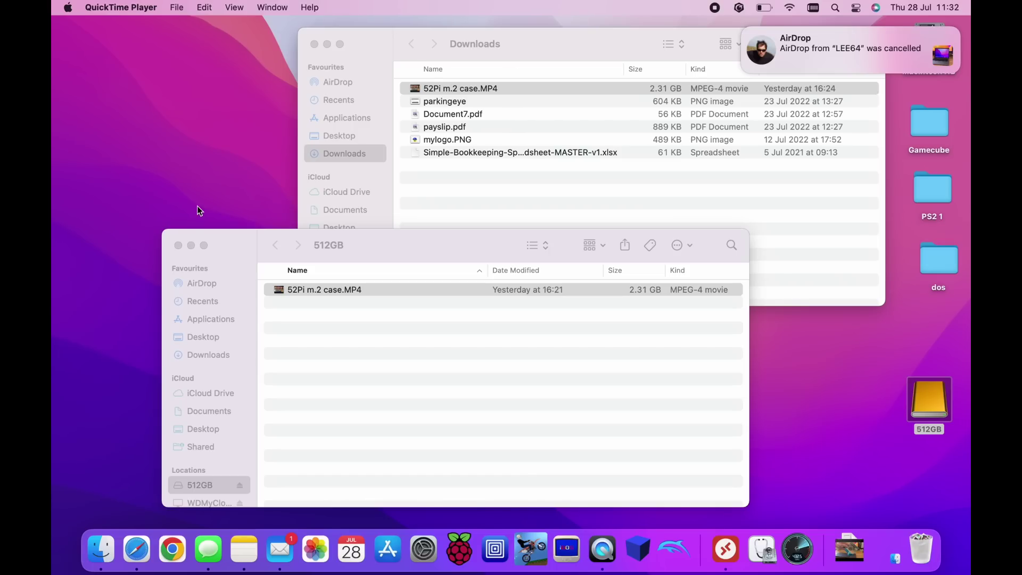
left_click(179, 243)
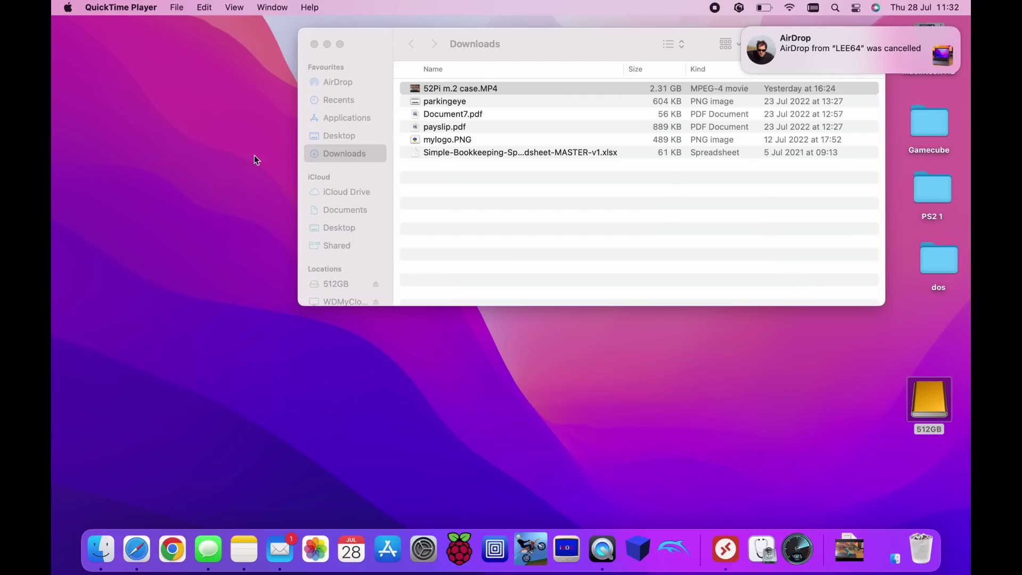
left_click(314, 45)
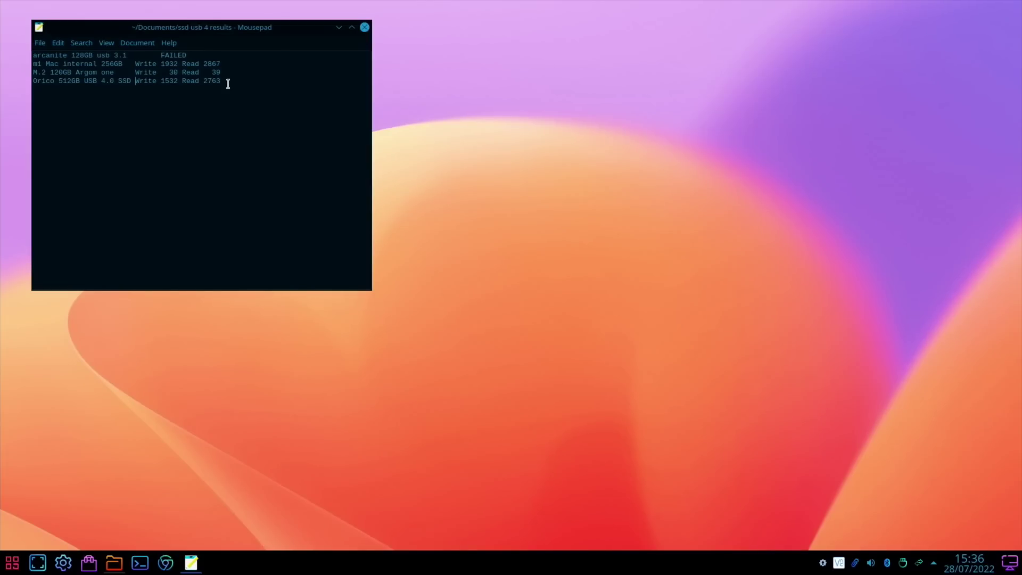
- Launch Raspberry Pi Imager and choose Raspberry Pi OS (32-bit) as the operating system
key("super")
type("imager")
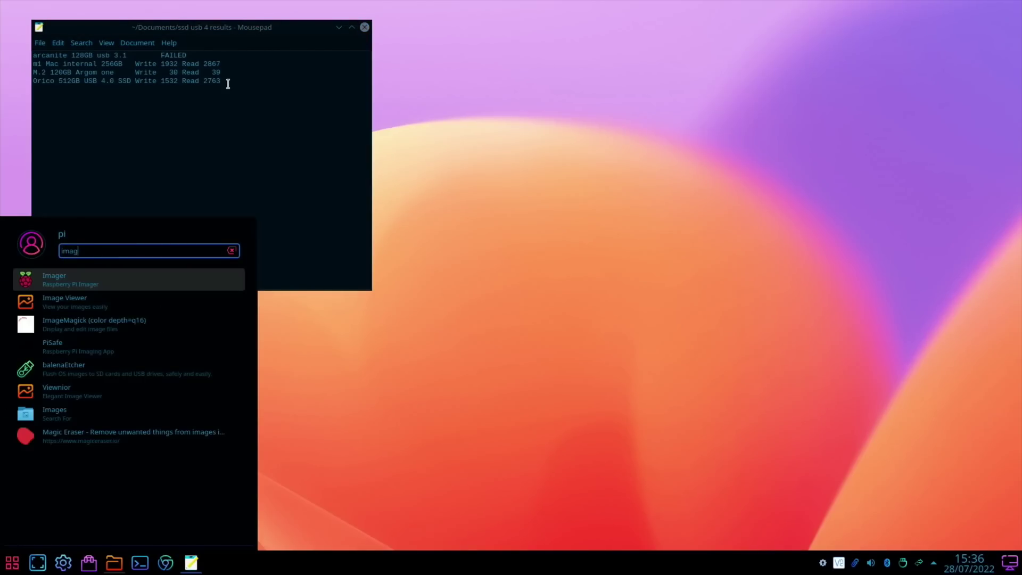
left_click(93, 280)
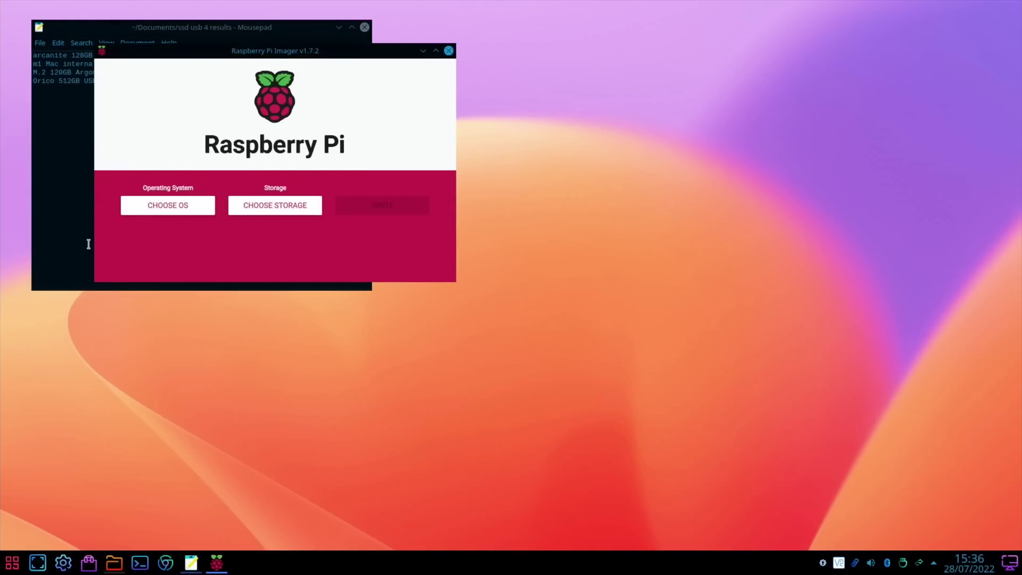
left_click(144, 206)
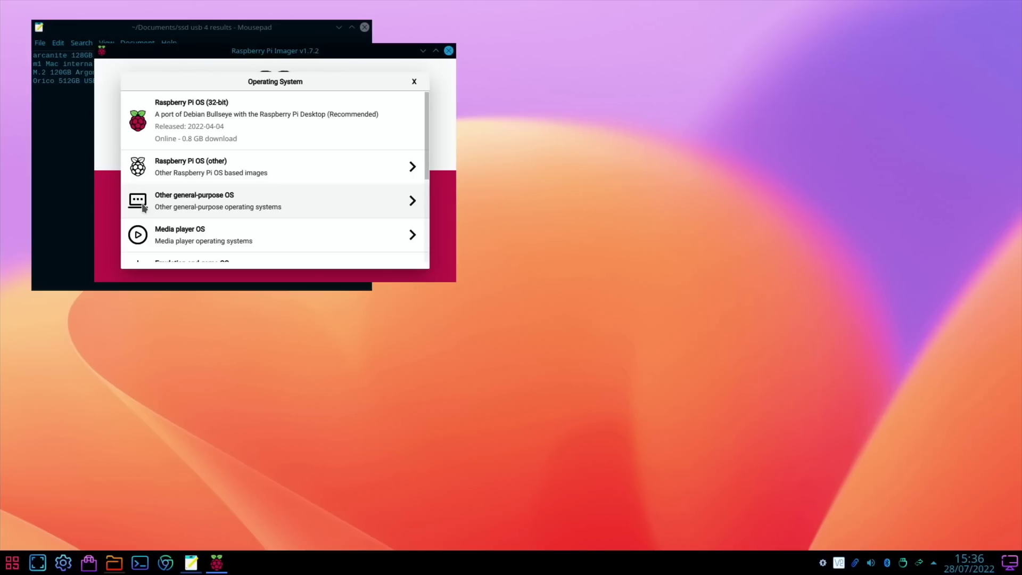
left_click(181, 127)
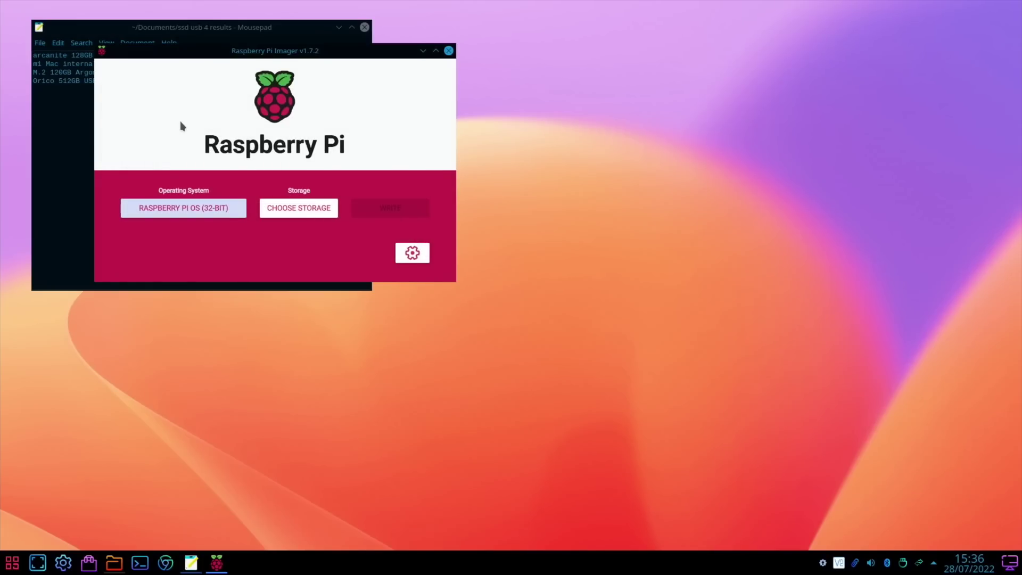
- Select YC3000-SSD-512G Media as the storage and write the operating system image to it, agreeing to erase its data
left_click(273, 207)
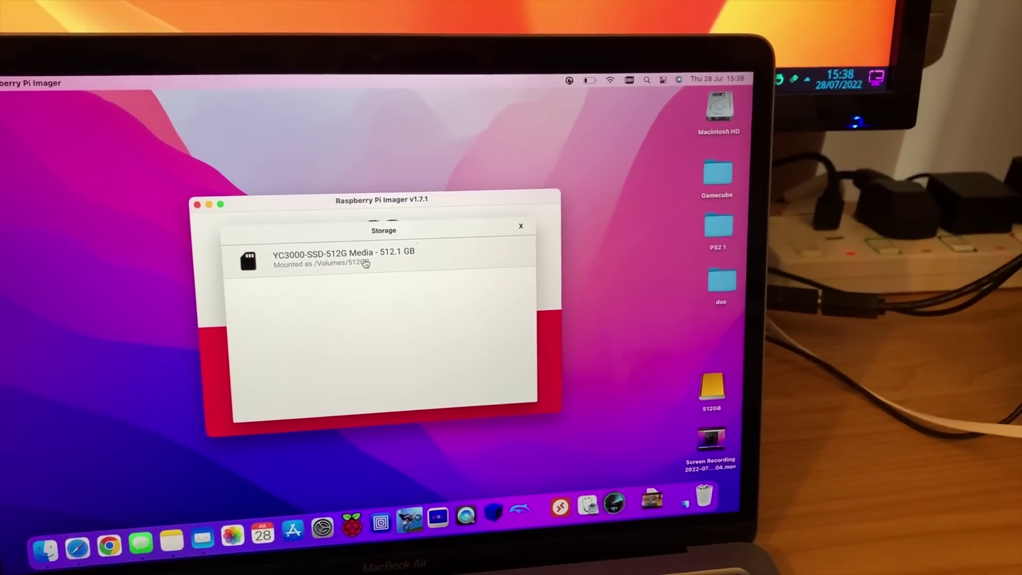
left_click(365, 262)
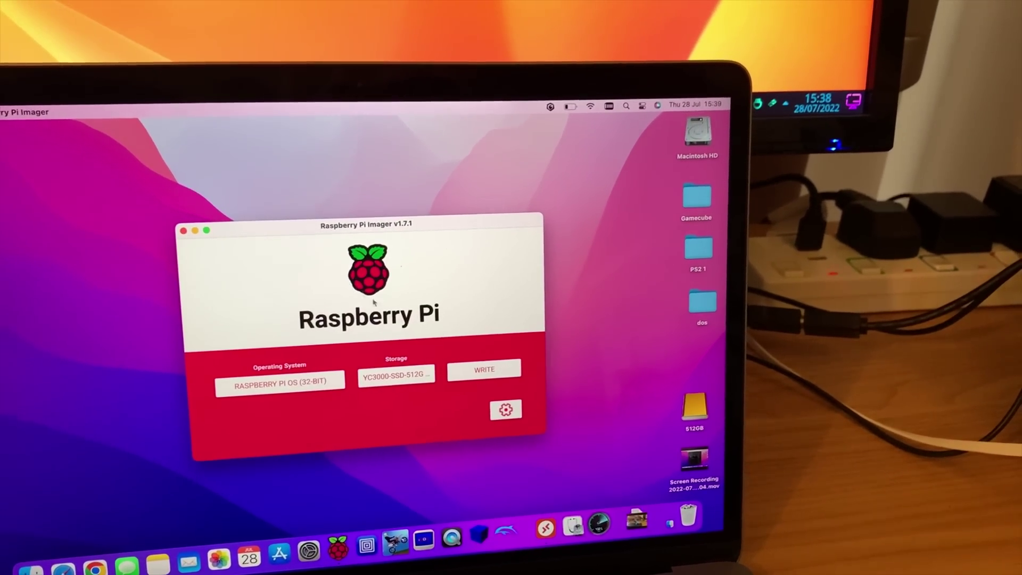
left_click(472, 377)
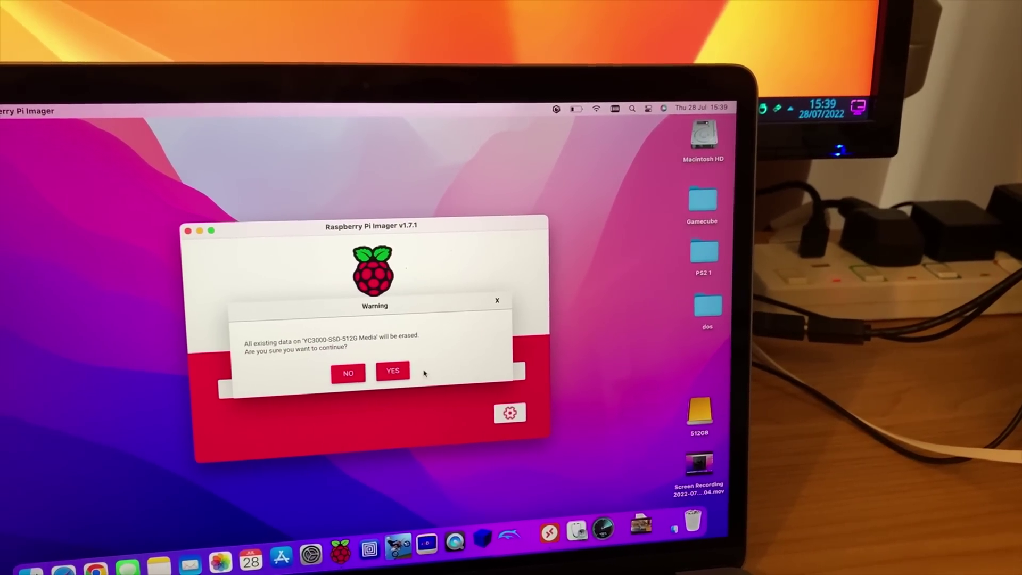
left_click(390, 375)
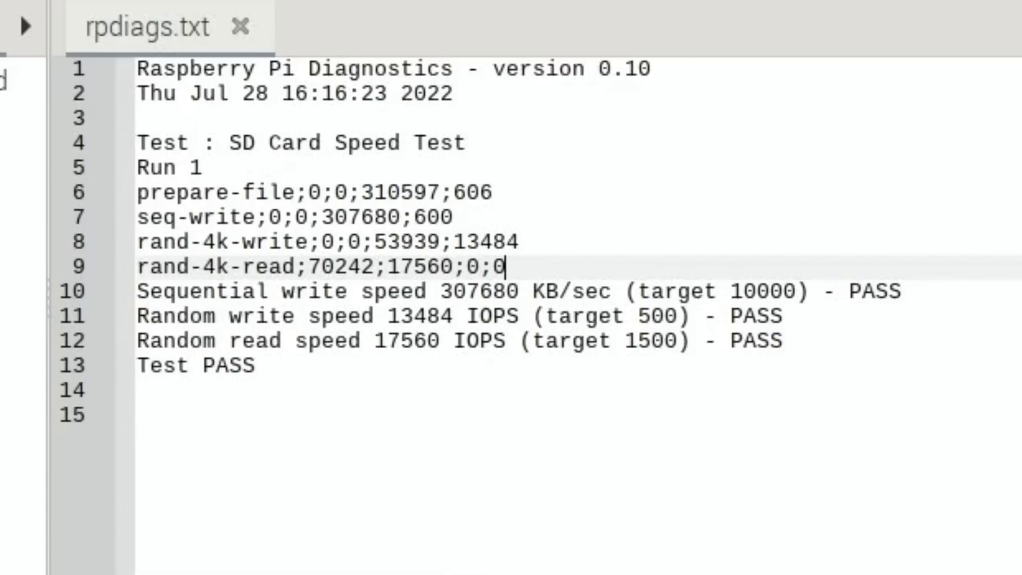
left_click(355, 15)
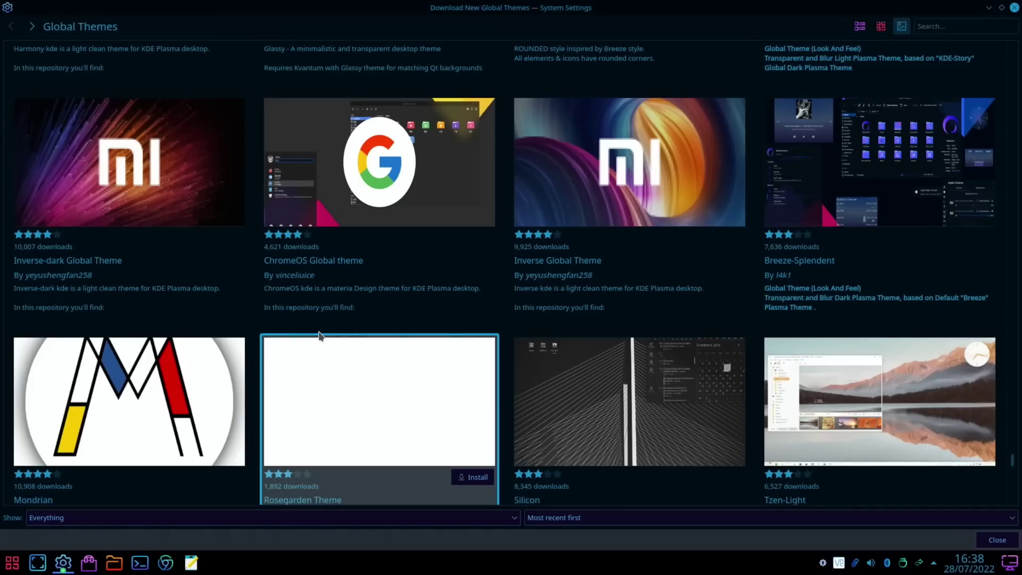
- Examine the Mondrian global theme's details and enlarge its light desktop preview image
left_click(119, 420)
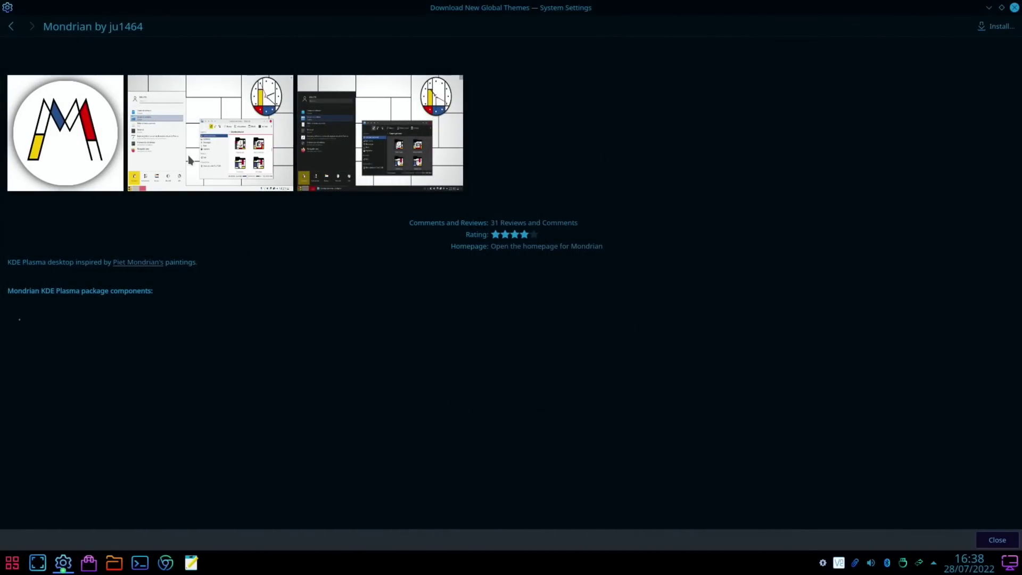
left_click(189, 160)
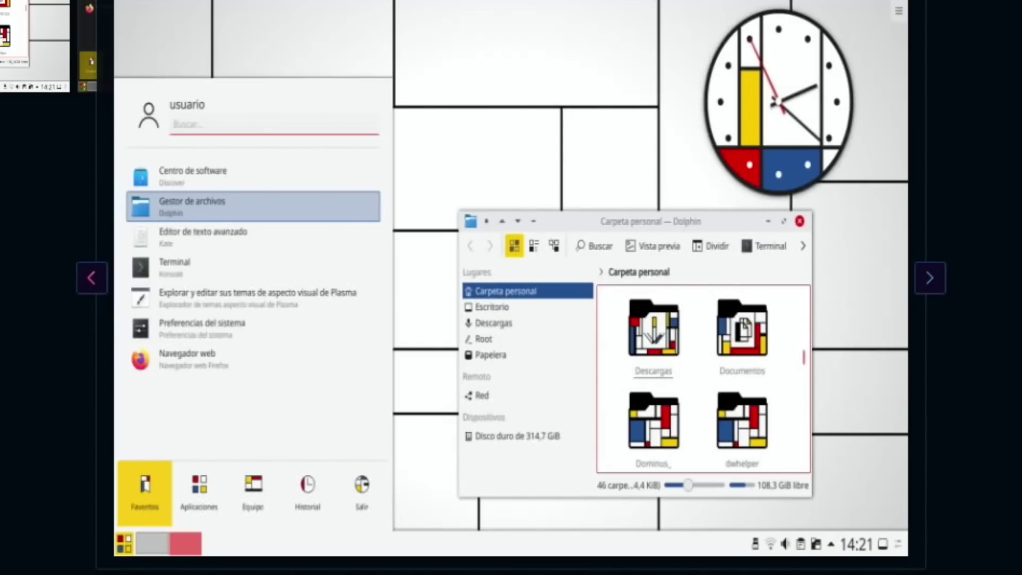
key("Escape")
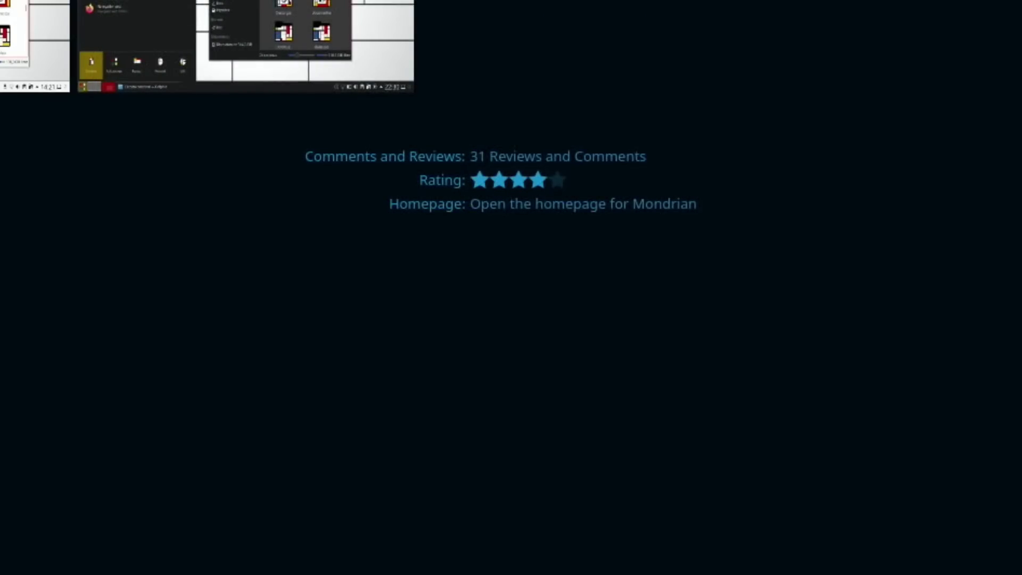
- Enlarge the dark desktop preview image of the Mondrian global theme
left_click(245, 45)
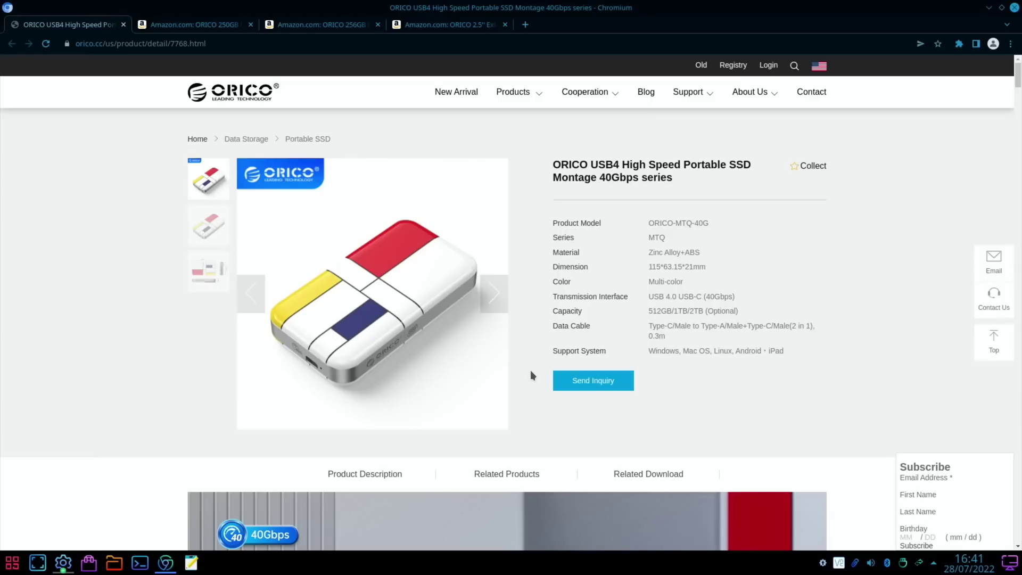
- In Chromium, view the ORICO USB4 Montage 40Gbps SSD's dimensions image and examine its product description through the speed and cable sections
left_click(188, 294)
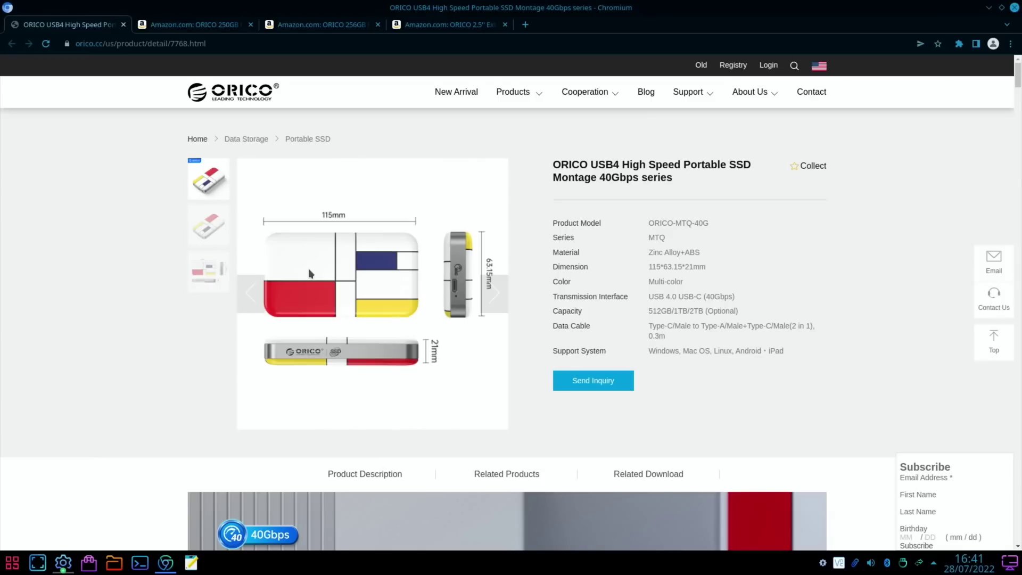
scroll(138, 287, "down", 1)
scroll(138, 289, "down", 10)
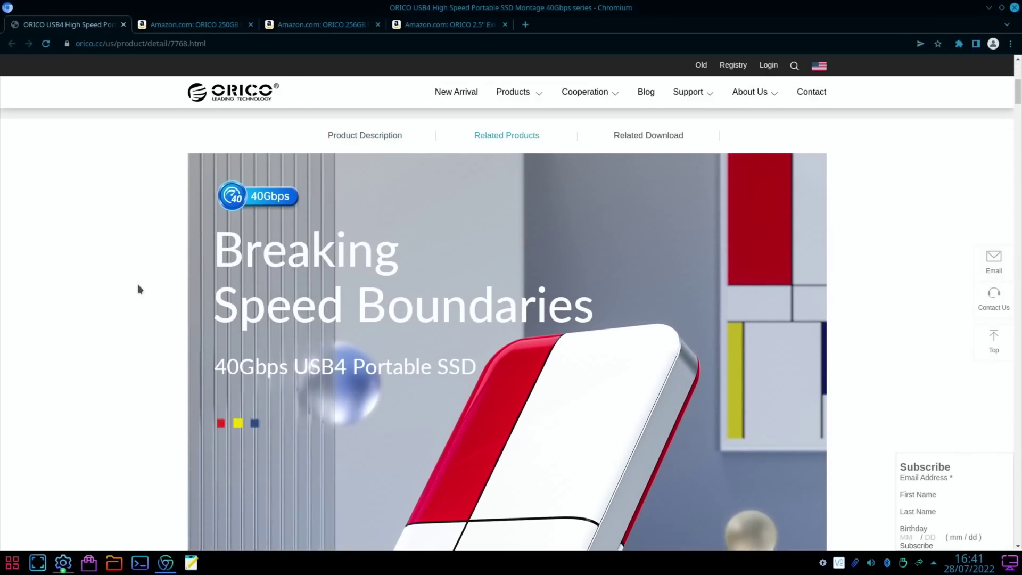
scroll(138, 289, "down", 14)
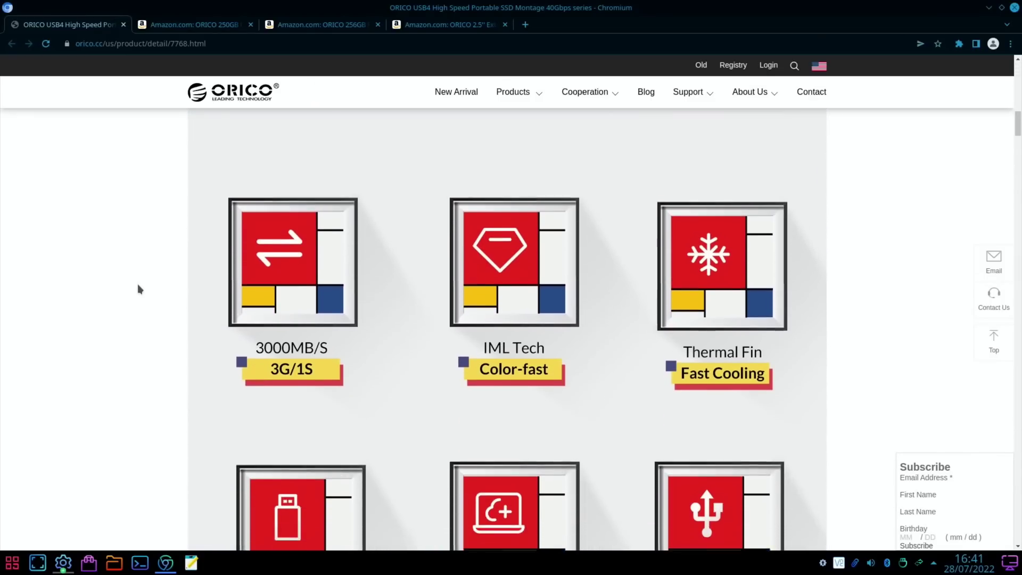
scroll(138, 289, "down", 15)
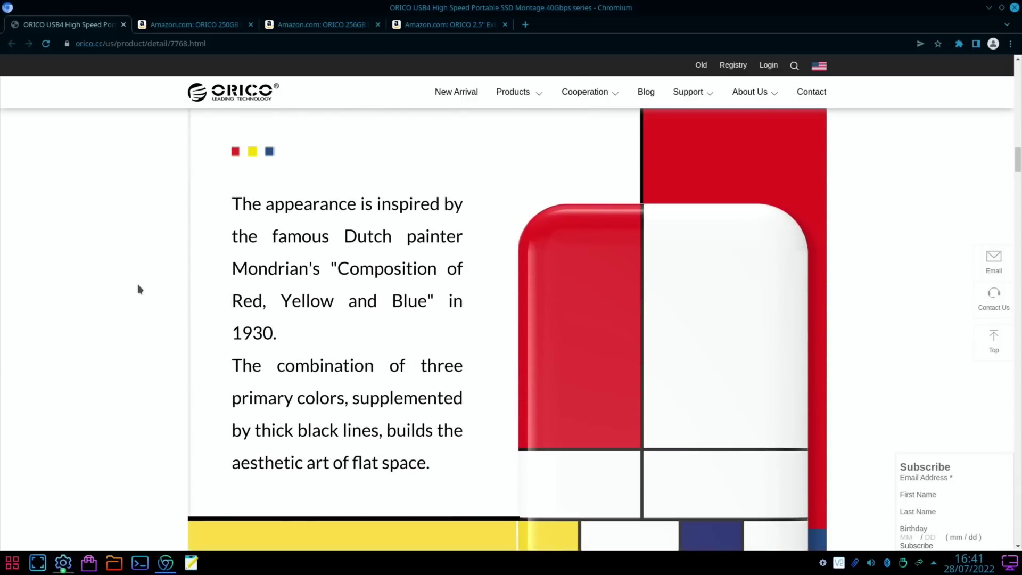
scroll(138, 289, "down", 15)
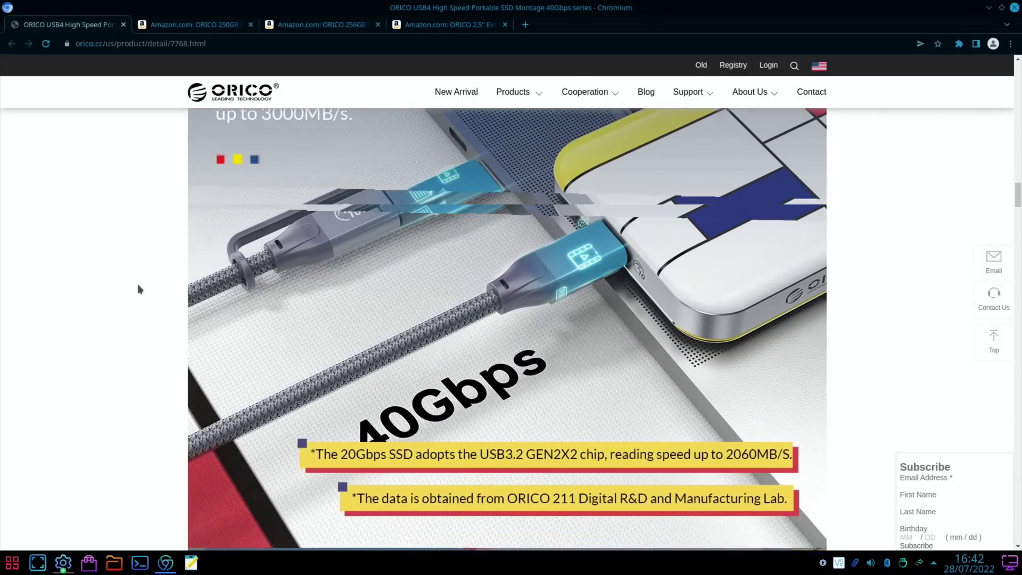
scroll(138, 289, "down", 5)
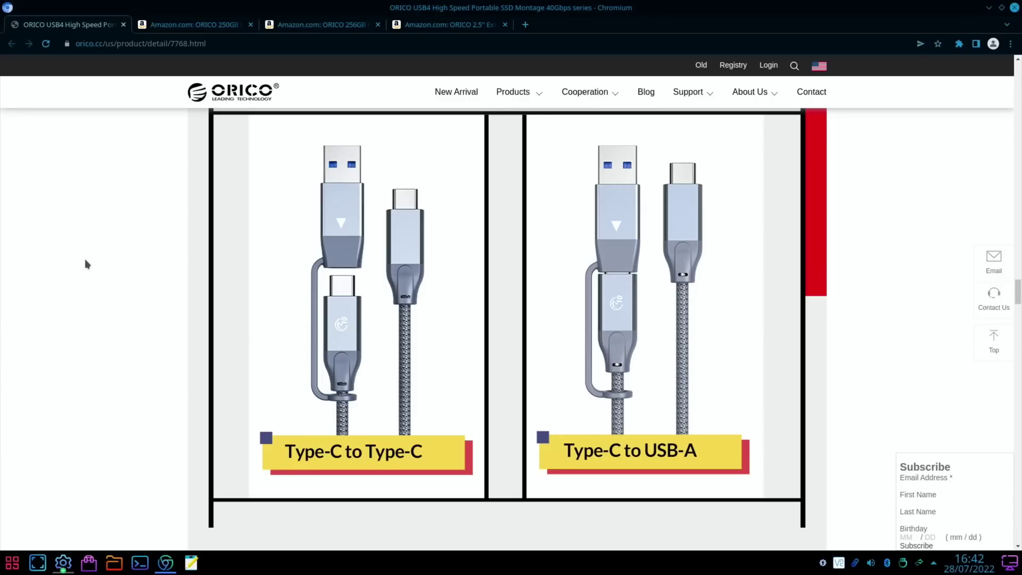
- Examine the SSD's usage examples, capacity options, system compatibility, Montage series specification table and package list
scroll(85, 264, "down", 10)
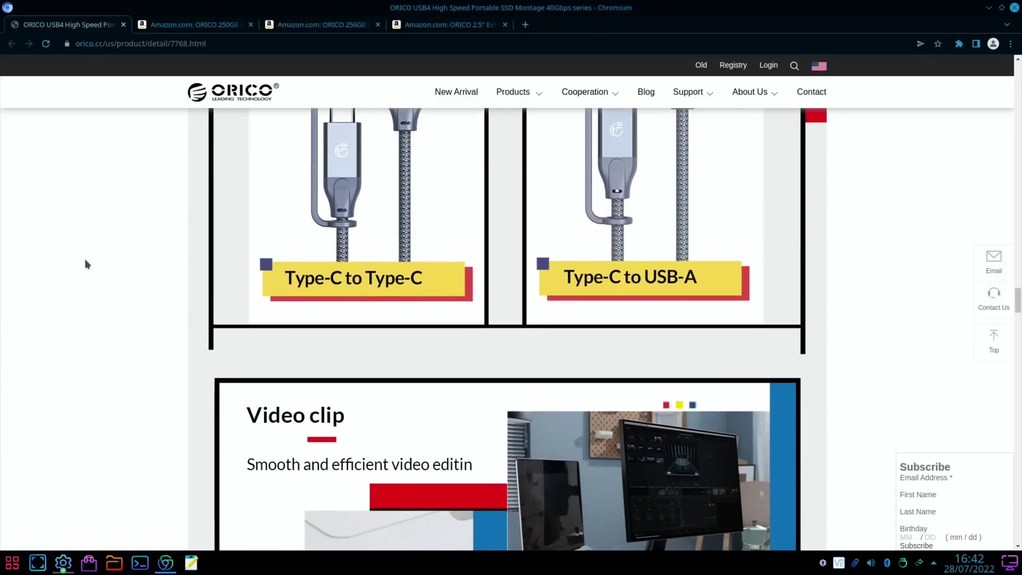
scroll(85, 264, "up", 2)
scroll(85, 264, "down", 12)
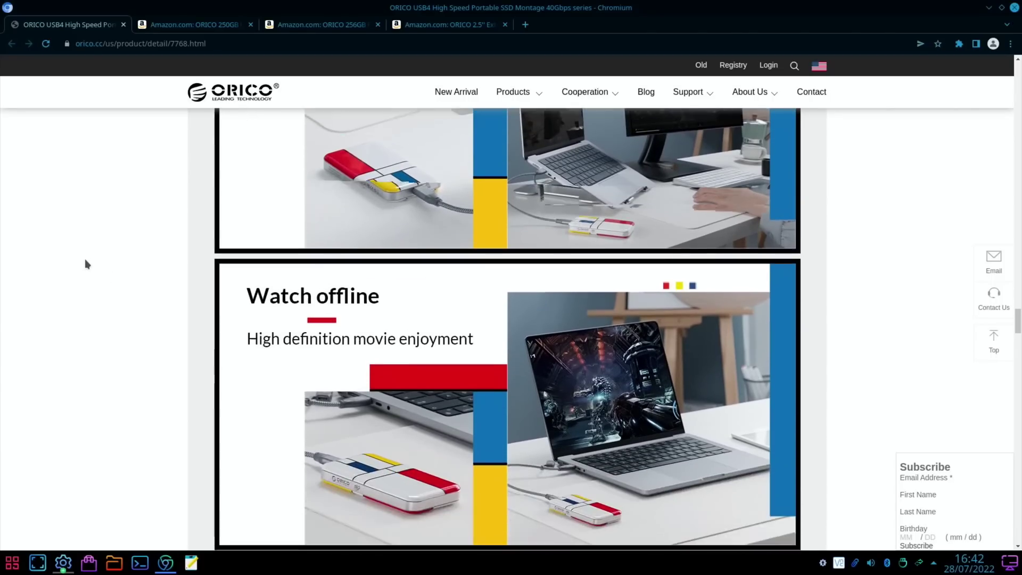
scroll(85, 258, "down", 4)
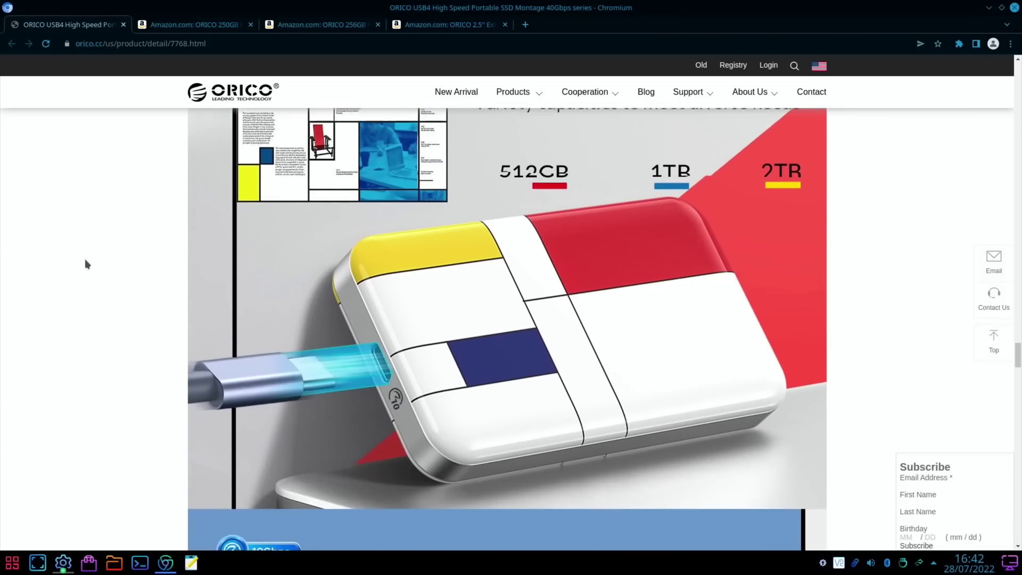
scroll(84, 259, "up", 6)
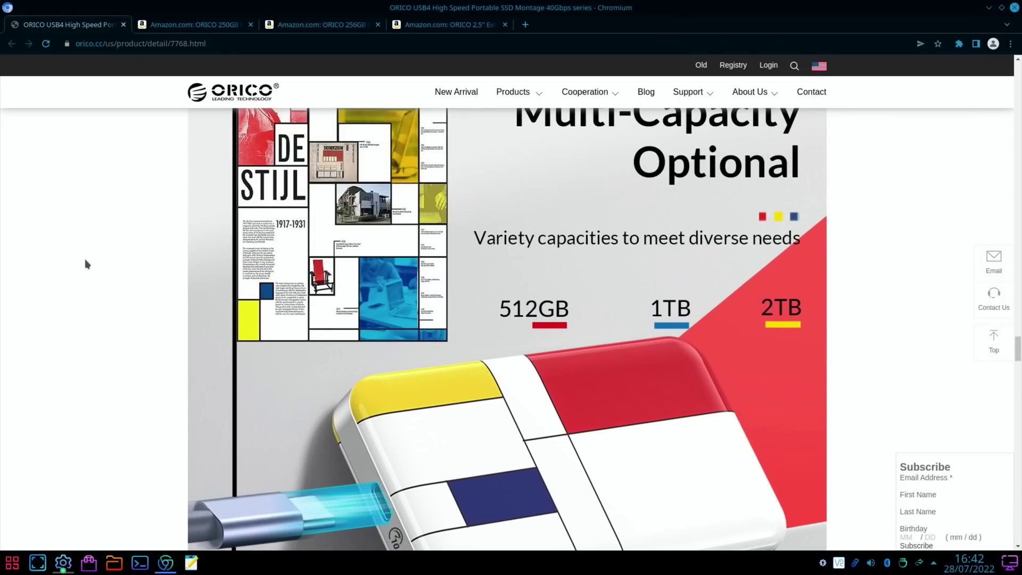
scroll(85, 259, "down", 10)
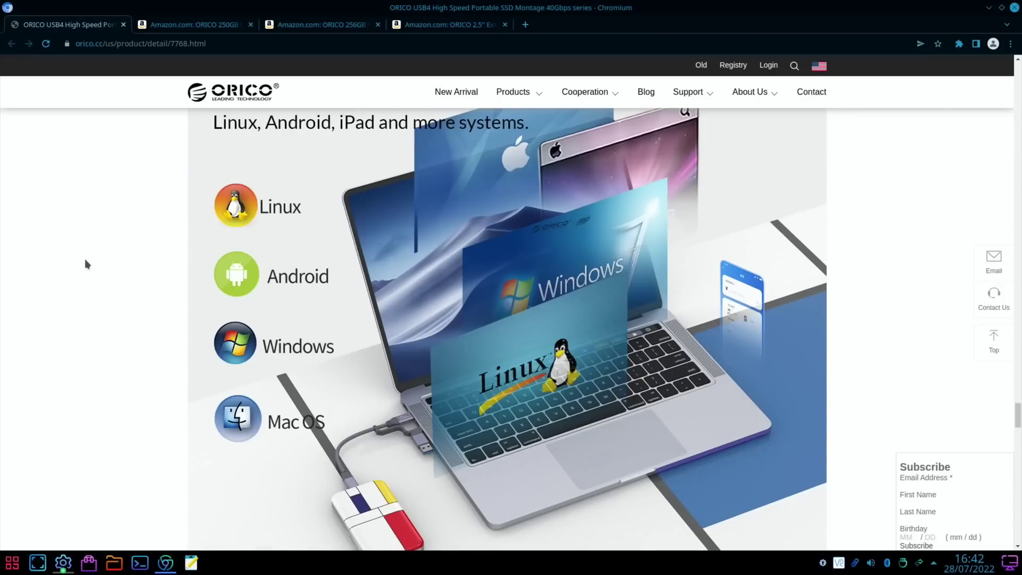
scroll(85, 260, "down", 5)
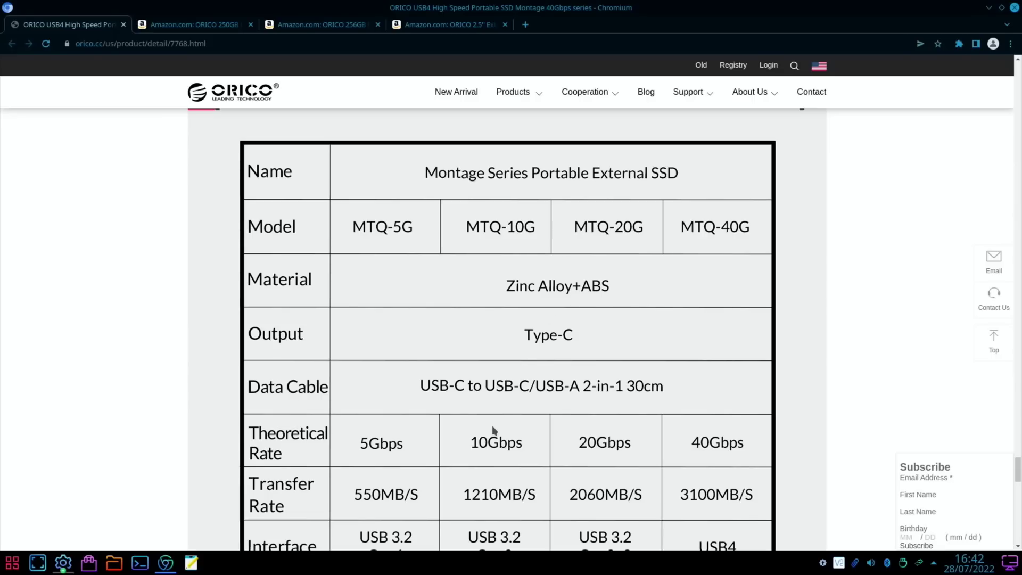
scroll(493, 430, "down", 4)
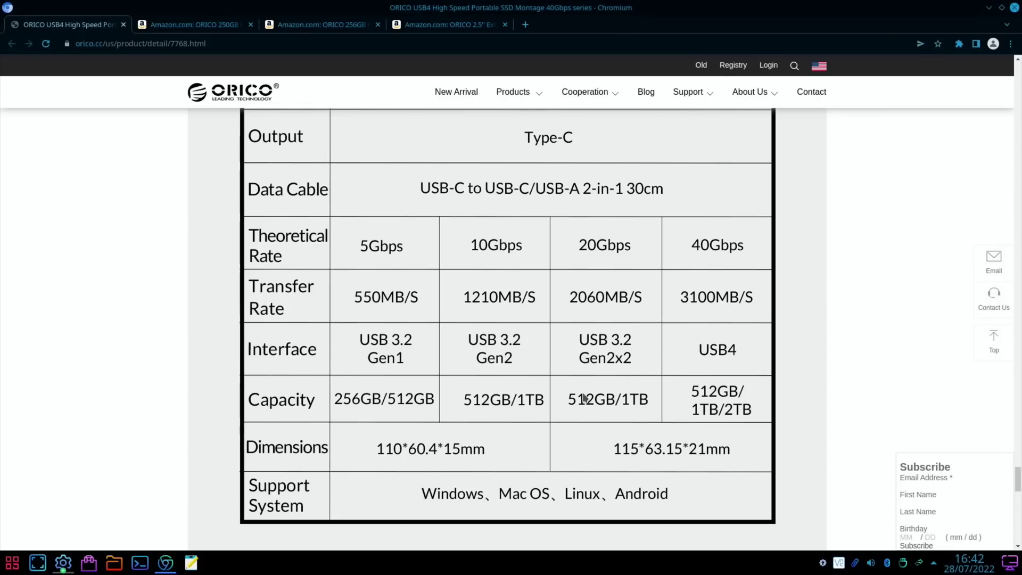
scroll(450, 400, "down", 6)
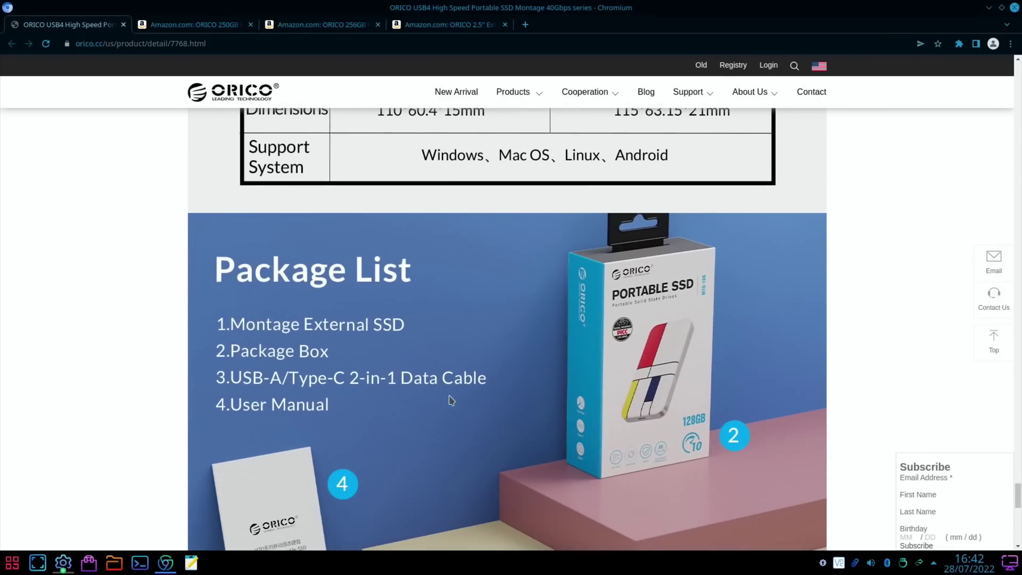
- Close the ORICO 250GB Amazon listing, and look at the 256GB Portable SSD listing and the cassette-style 2.5" enclosure's magnified image
key("ctrl+Tab")
key("ctrl+w")
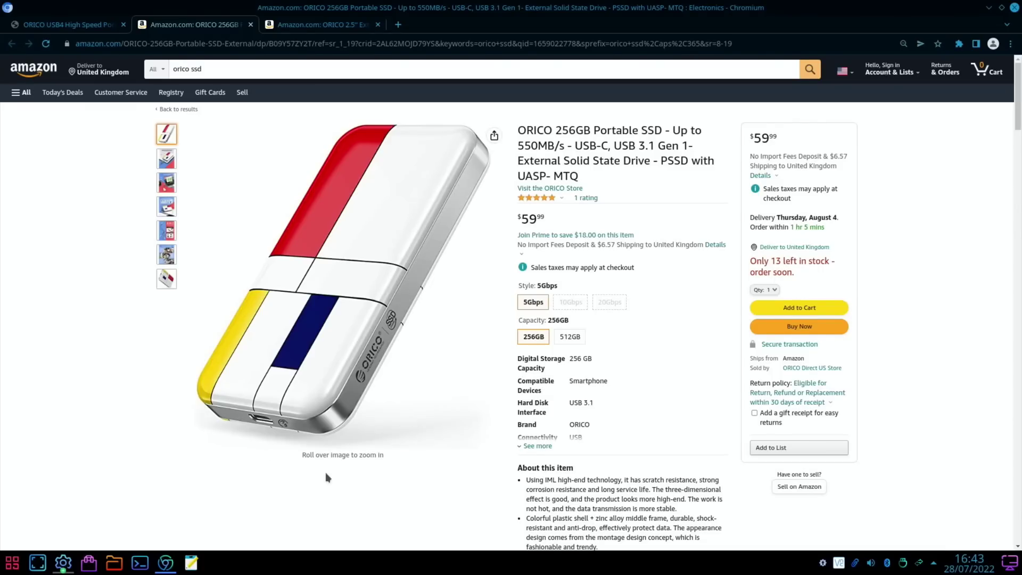
mouse_move(494, 341)
left_click(308, 28)
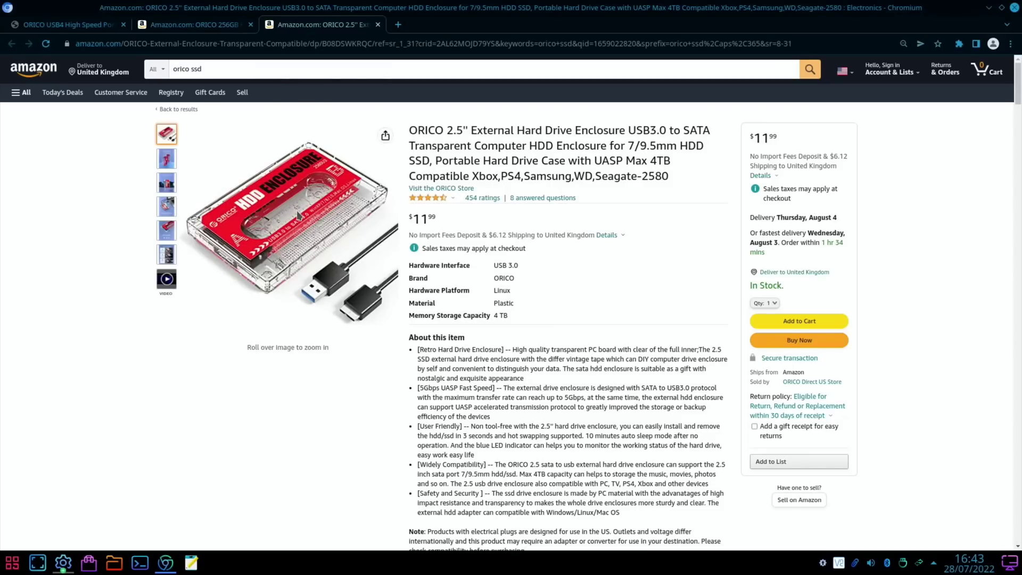
mouse_move(298, 215)
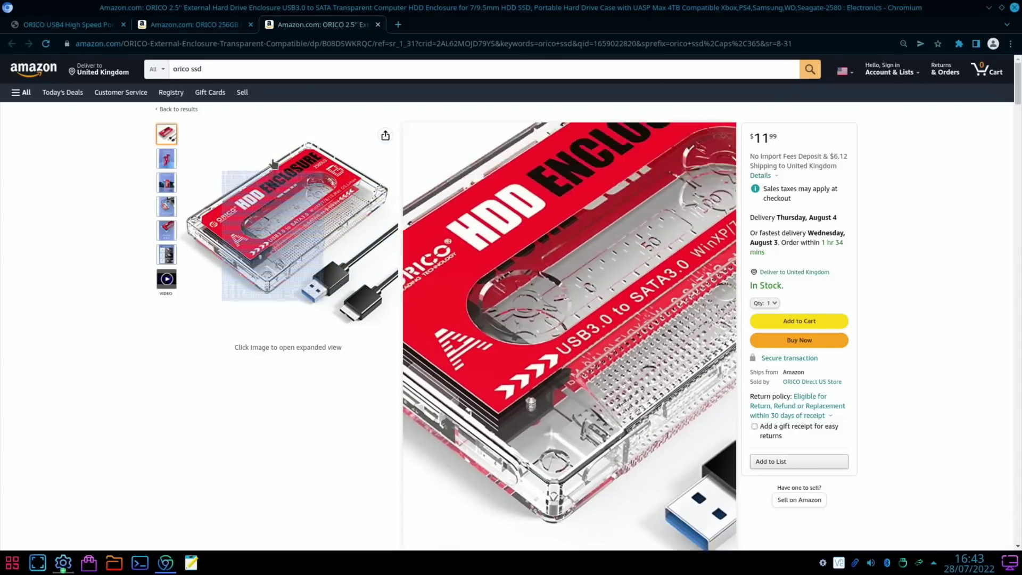
- Return to the ORICO USB4 Montage SSD page and review its description backwards from the specification table to the cable section
left_click(69, 26)
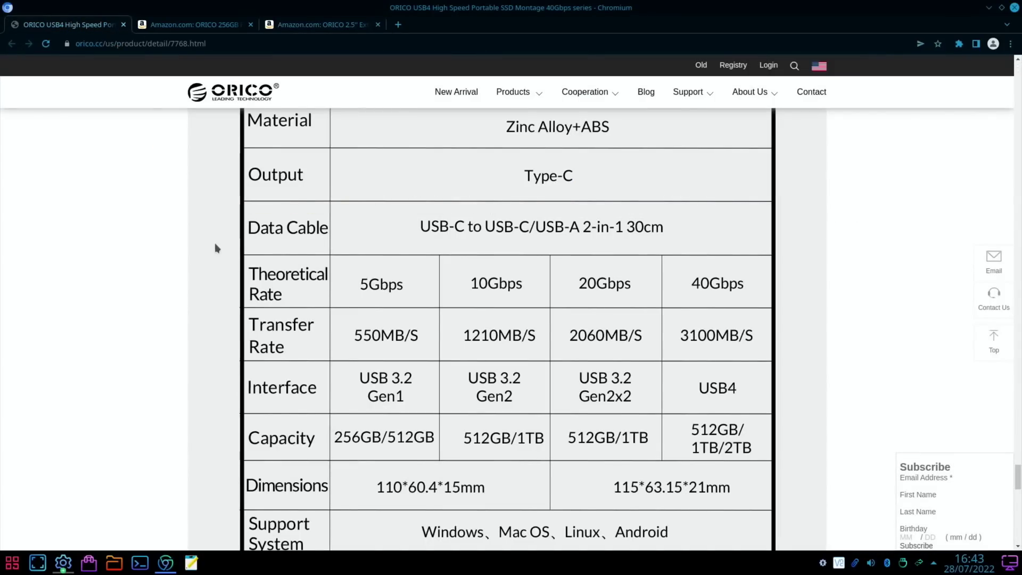
scroll(215, 246, "up", 15)
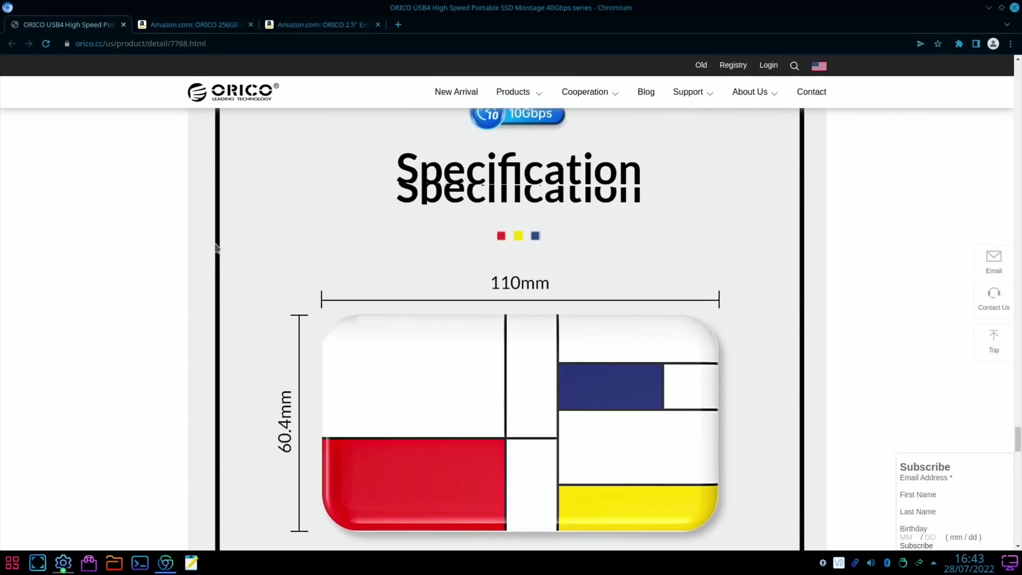
scroll(215, 246, "up", 15)
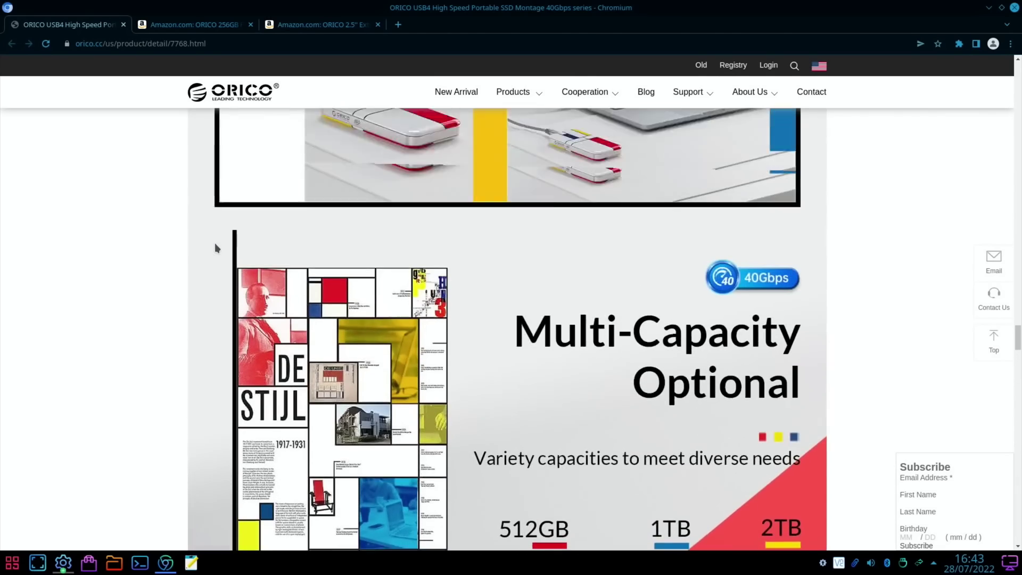
scroll(216, 248, "up", 15)
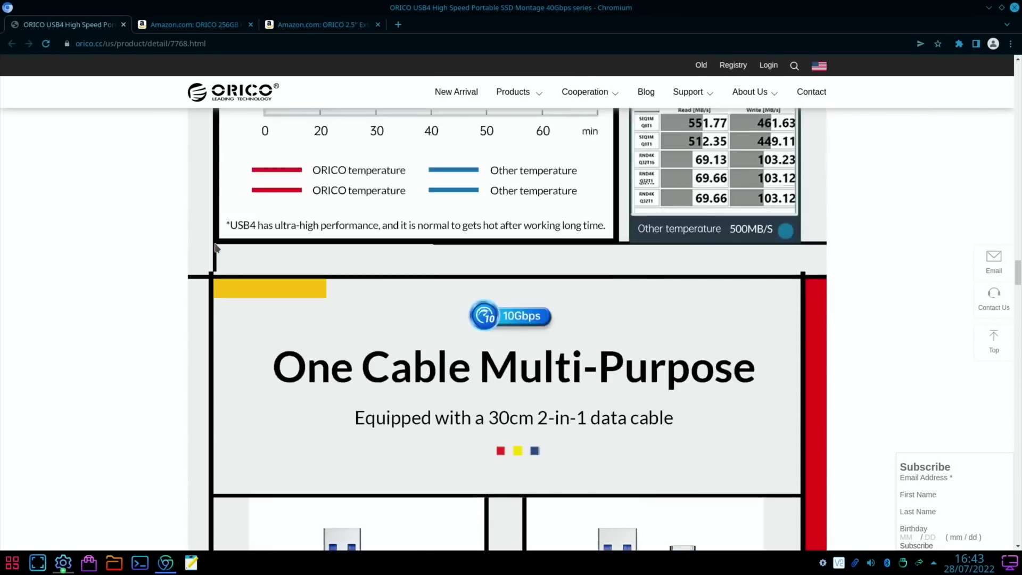